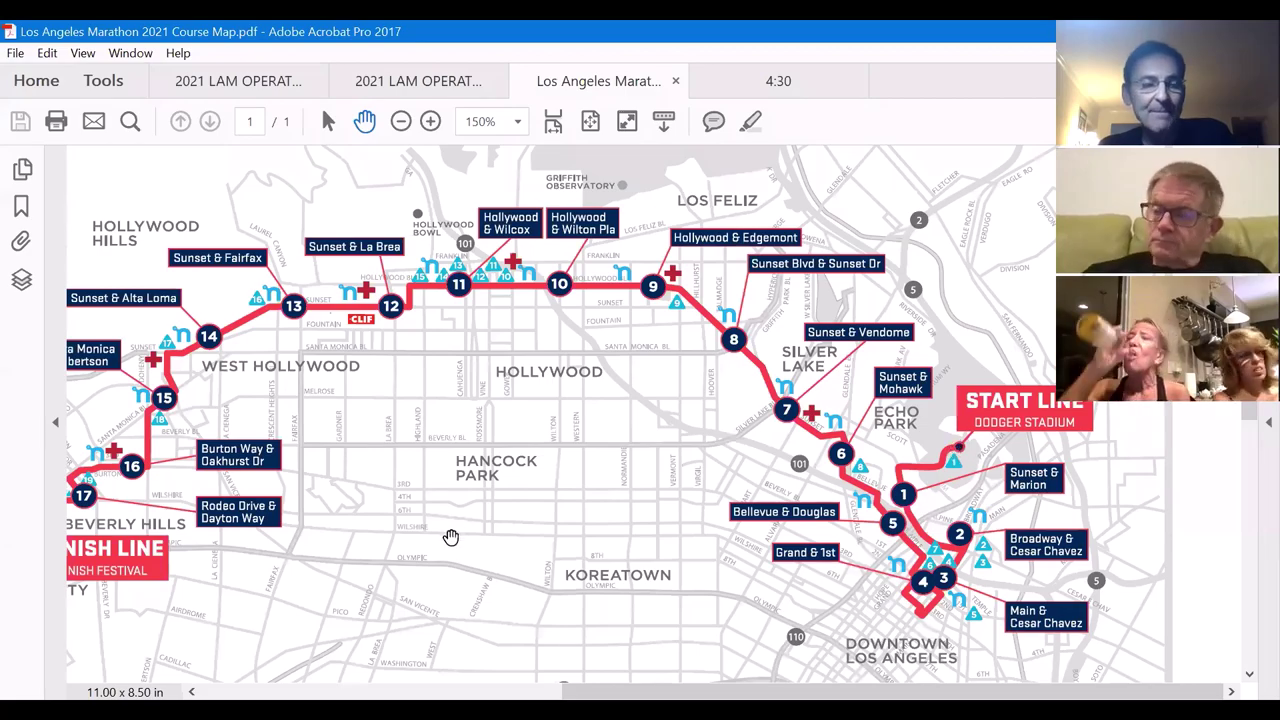
# Switch to the LA Marathon pace calculator in Excel and set the marathon finish time in D2 to 4:00:00.
pyautogui.scroll(-2, 451, 531)
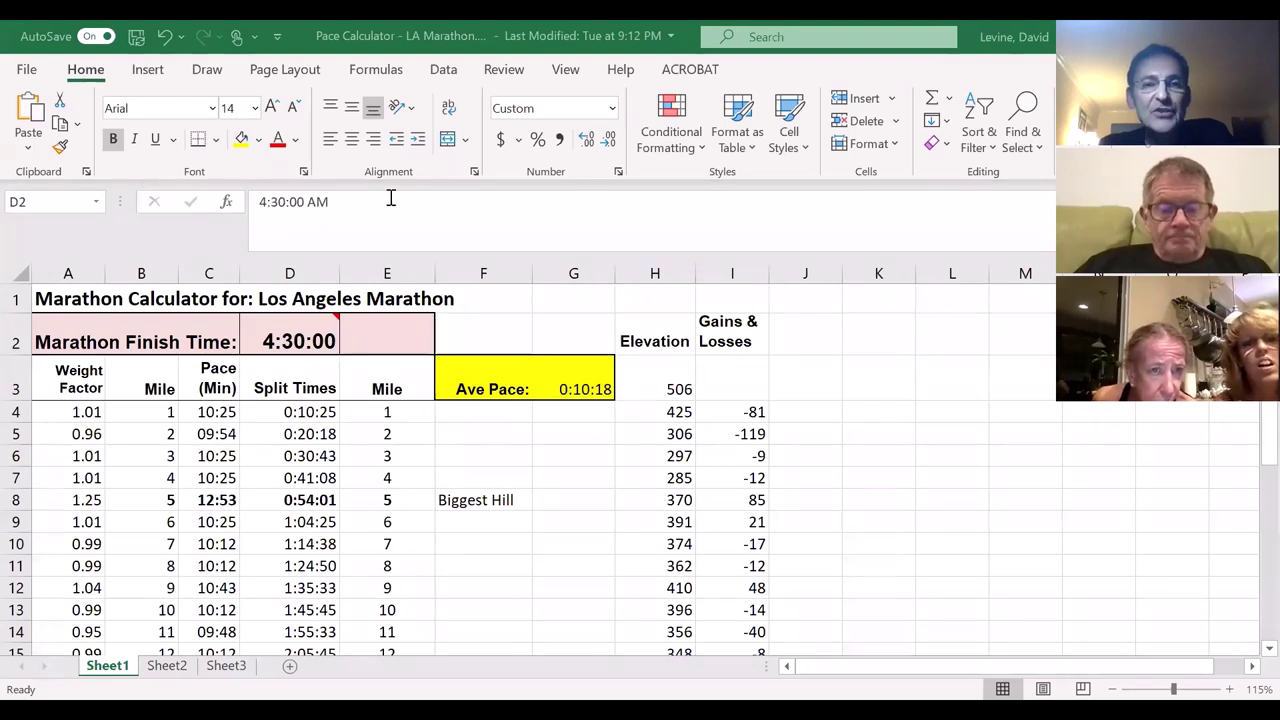
pyautogui.click(295, 333)
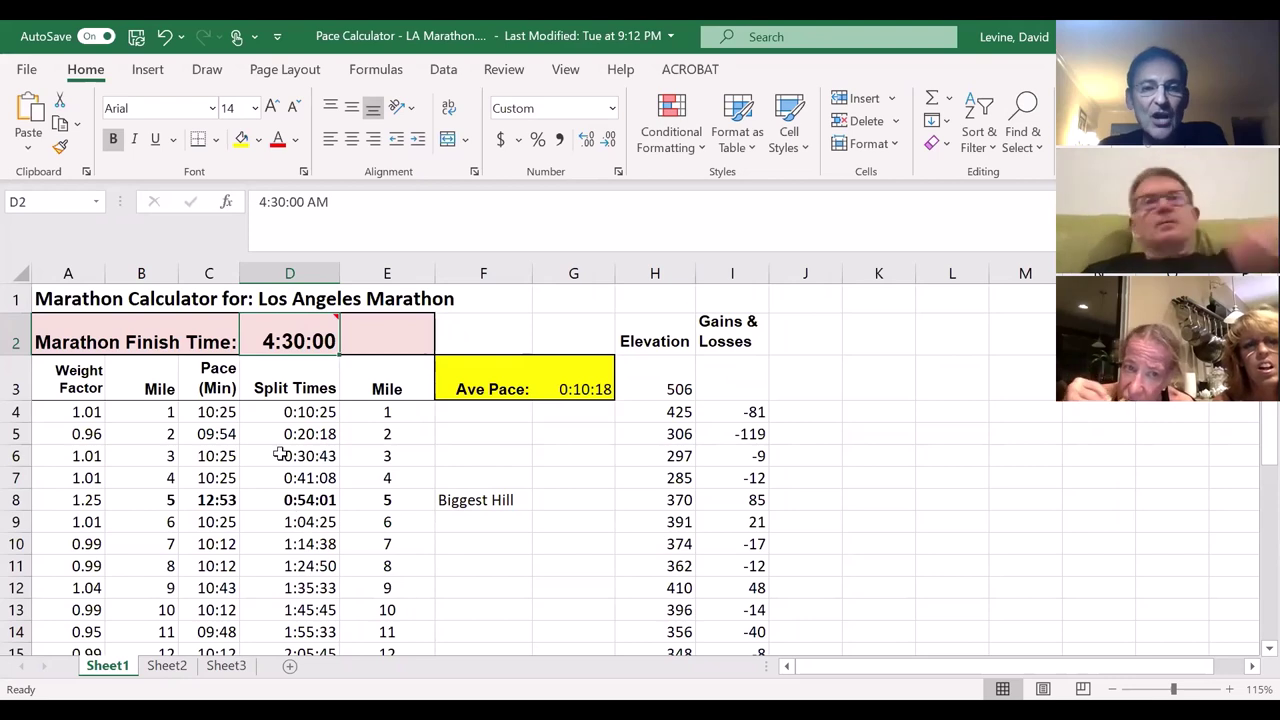
pyautogui.click(275, 201)
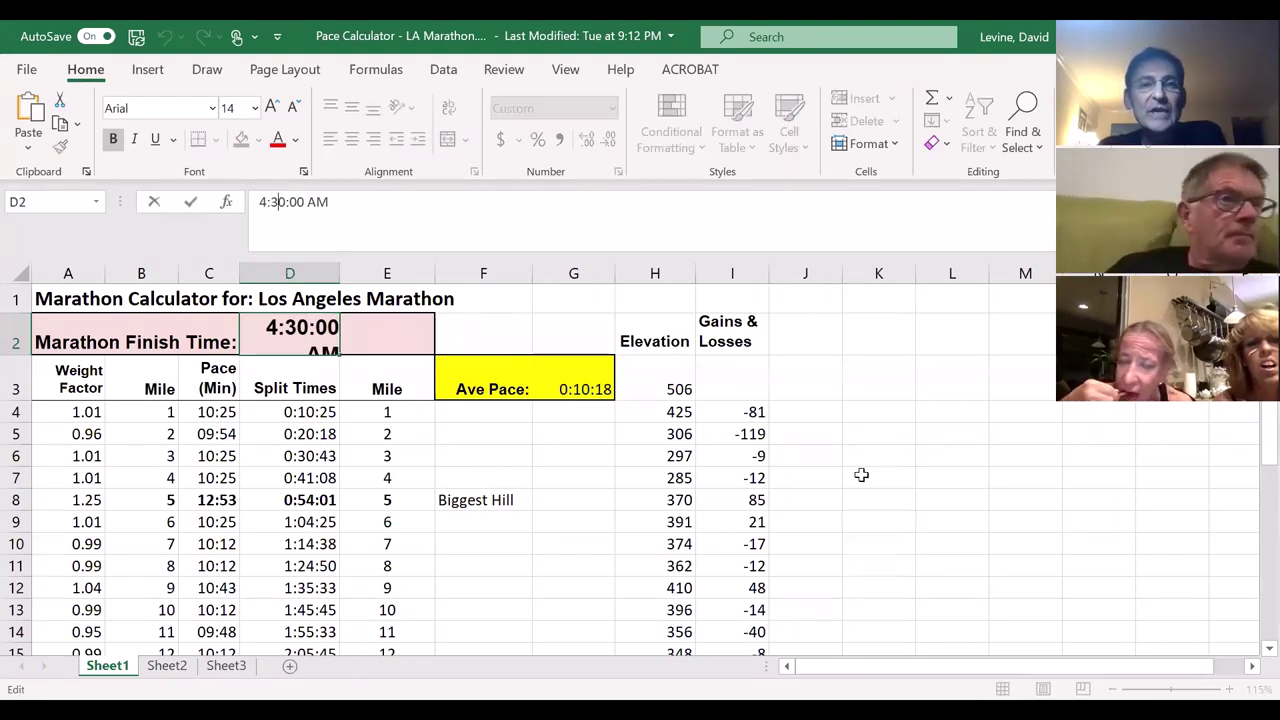
pyautogui.press('BackSpace')
pyautogui.write('0')
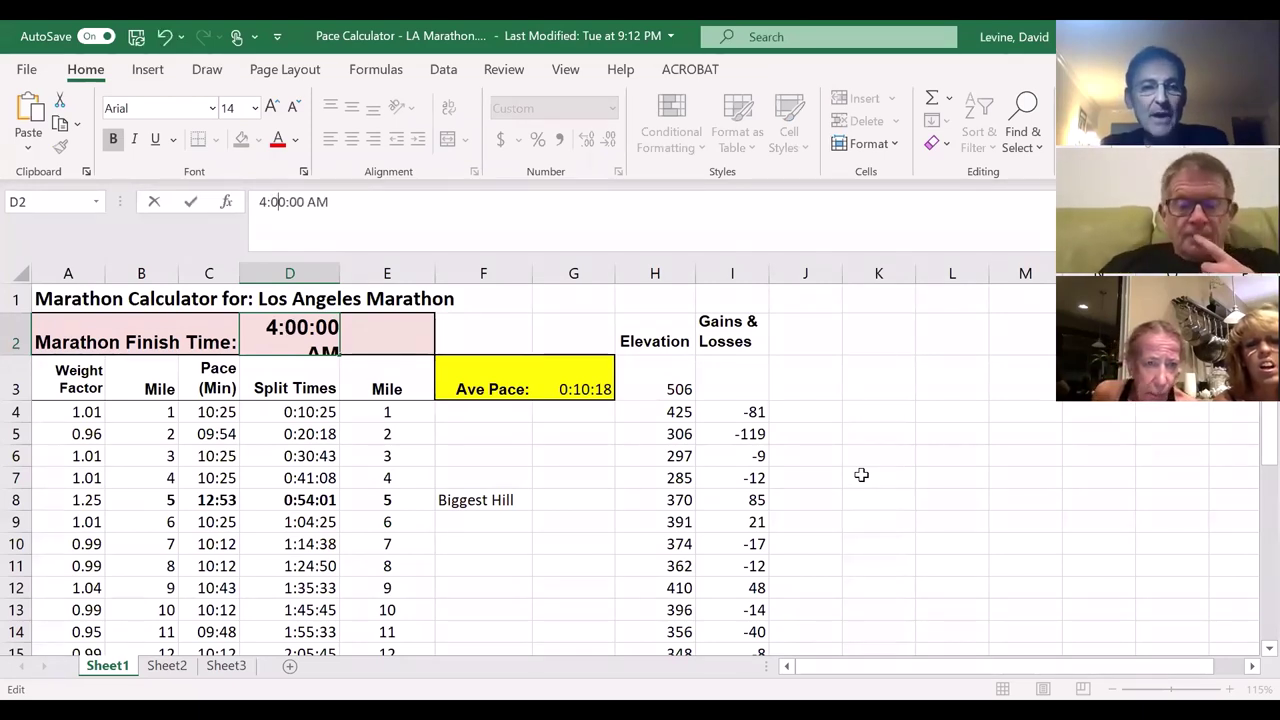
pyautogui.press('Return')
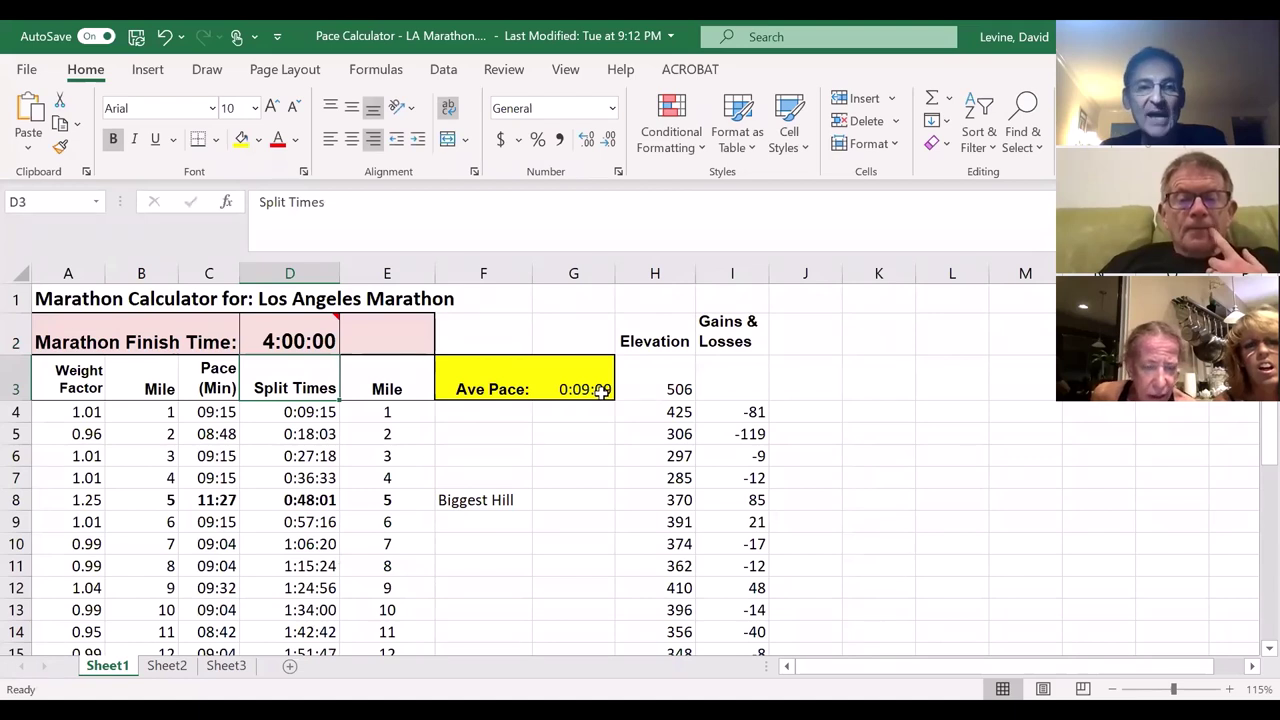
# Change the marathon finish time in D2 to 3:00:00 to recalculate the paces and split times.
pyautogui.click(290, 336)
pyautogui.click(266, 201)
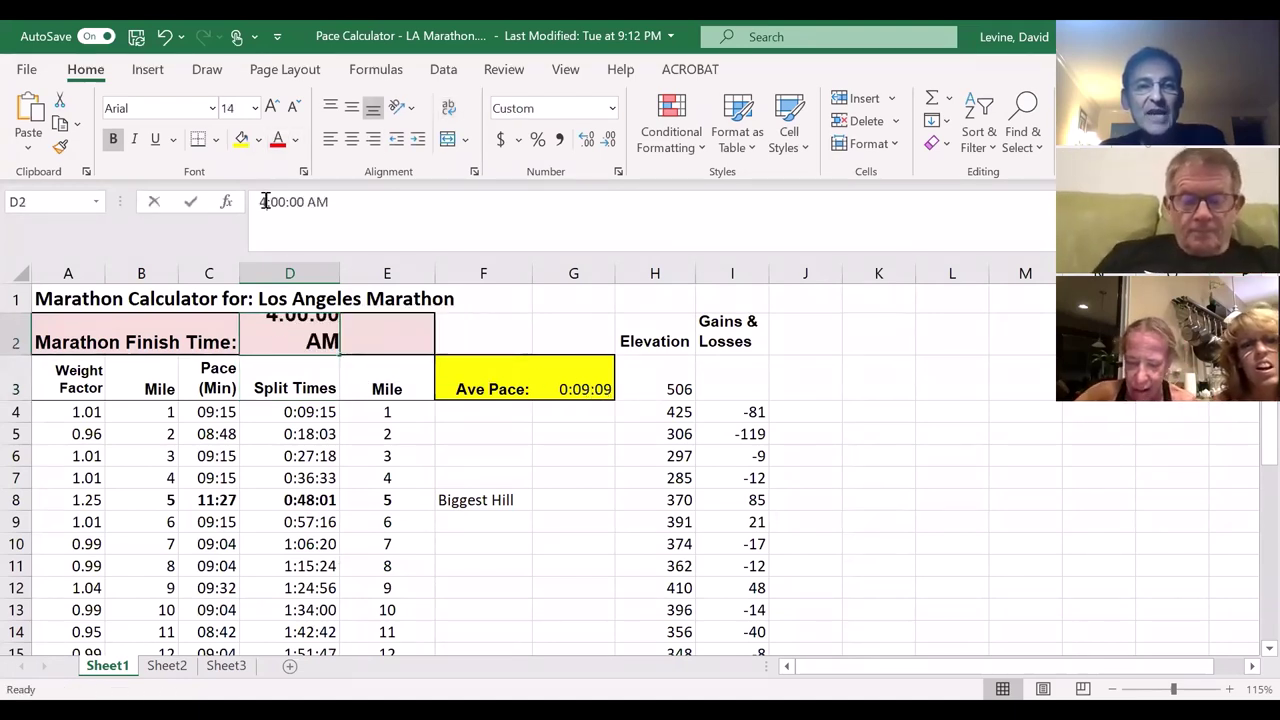
pyautogui.click(268, 201)
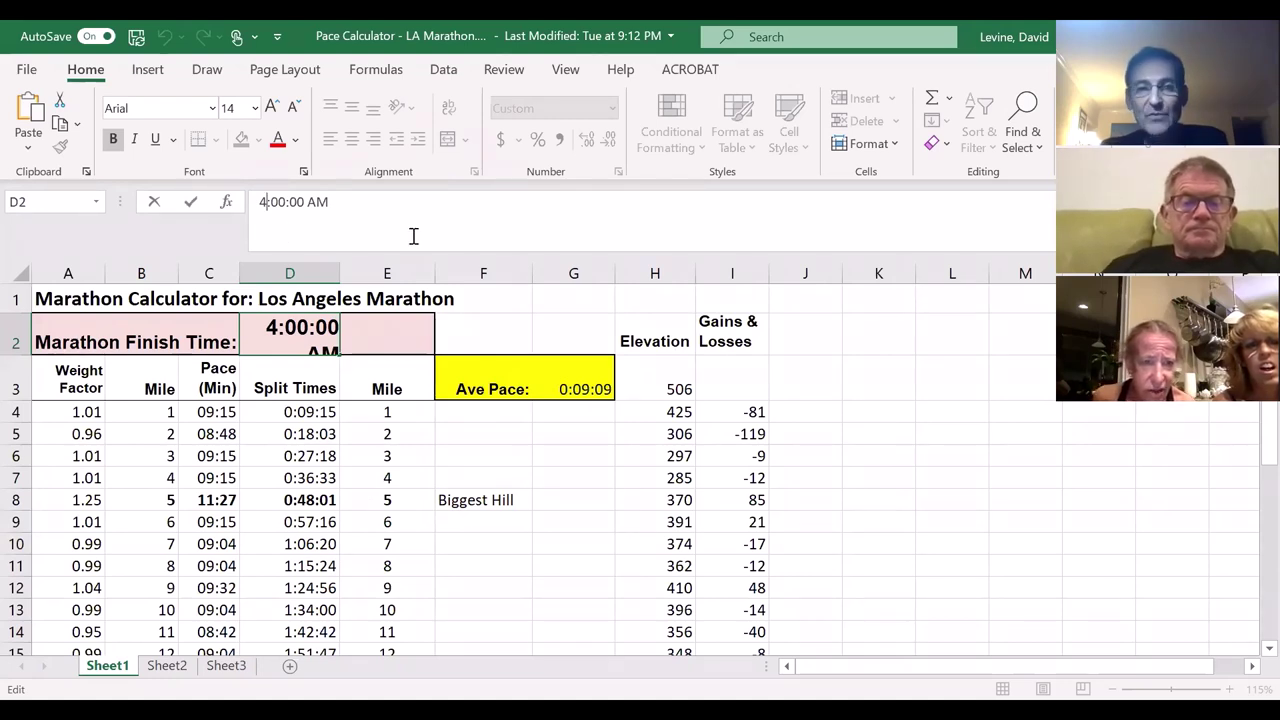
pyautogui.press('BackSpace')
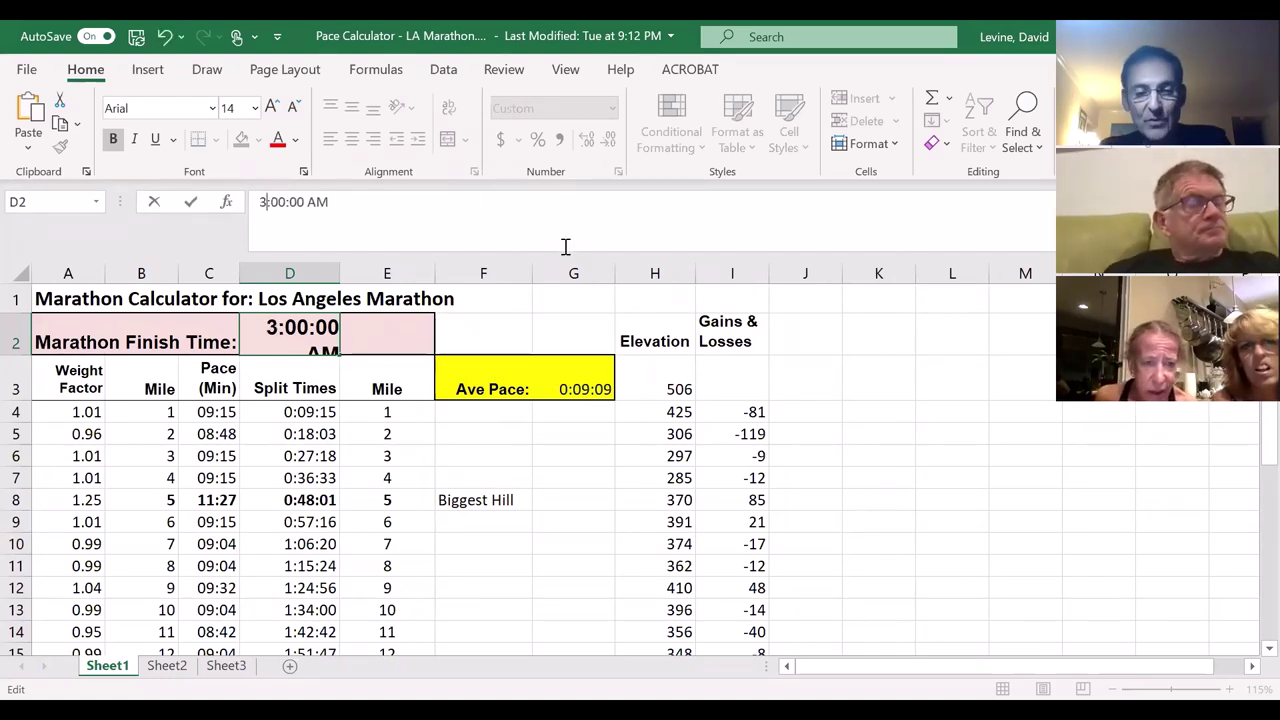
pyautogui.write('3')
pyautogui.press('Return')
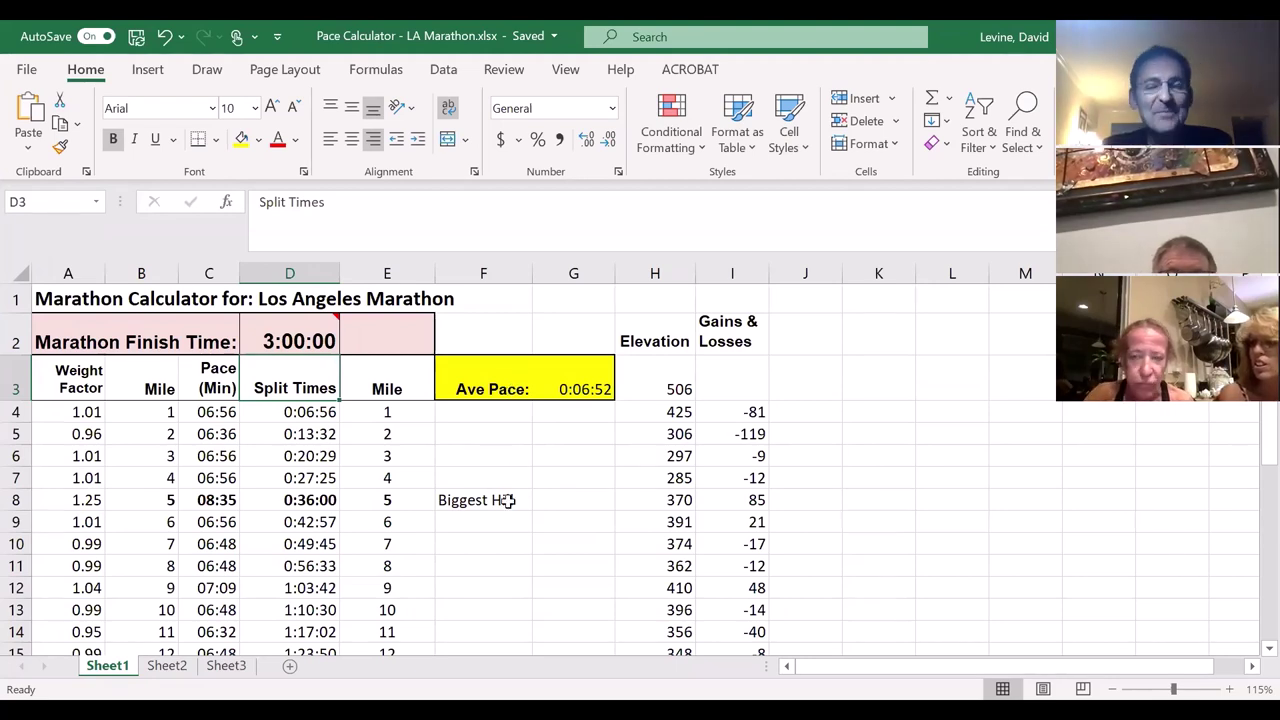
# Set the marathon finish time in cell D2 to 4:30:00.
pyautogui.click(296, 340)
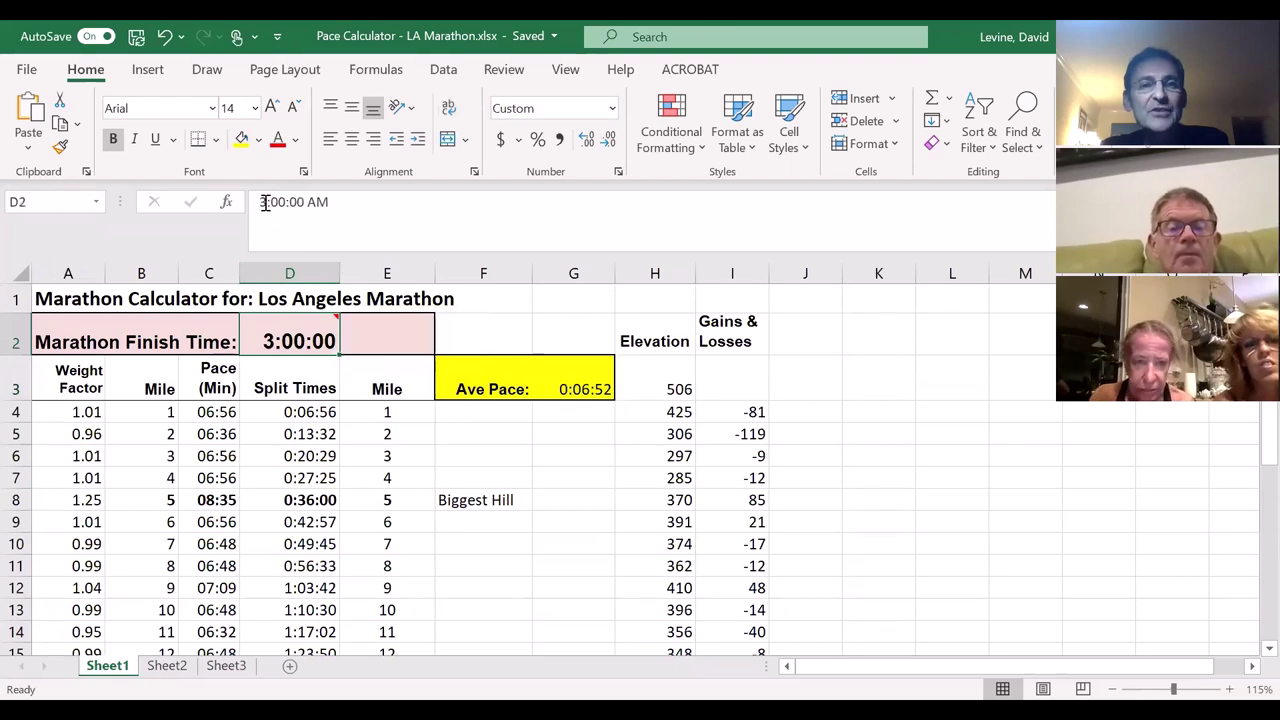
pyautogui.click(348, 200)
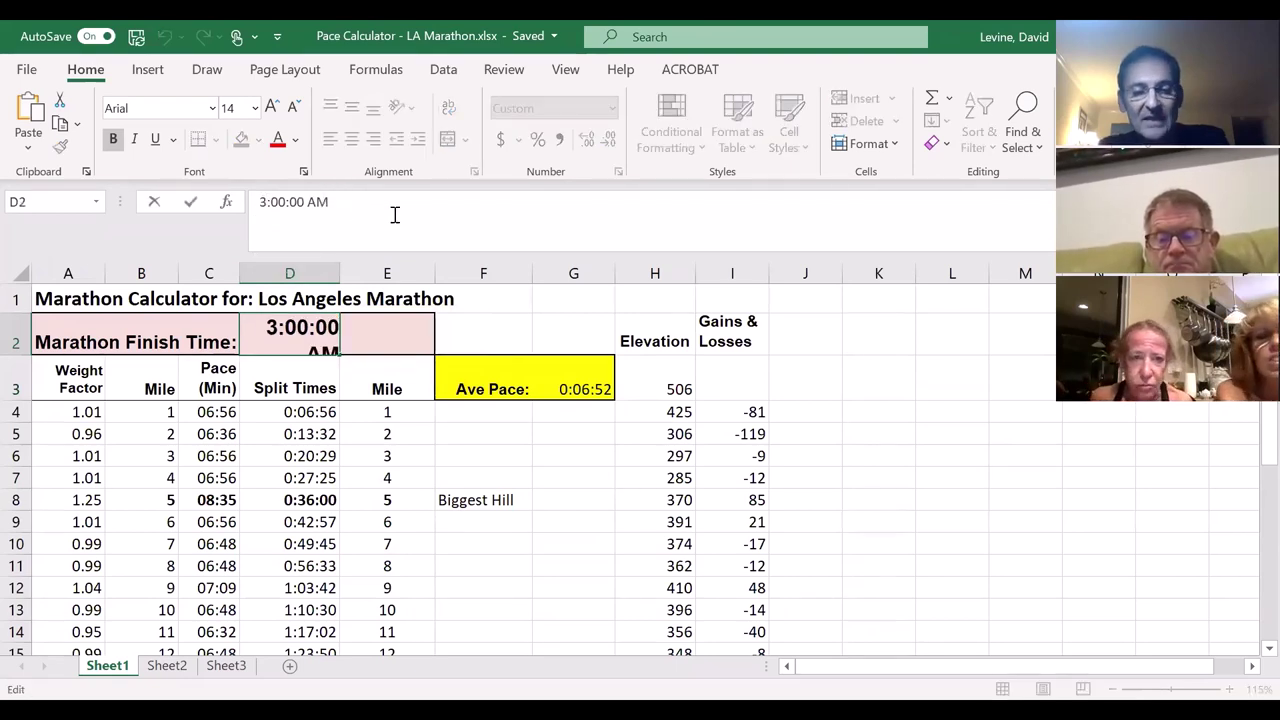
pyautogui.press('BackSpace')
pyautogui.write('4')
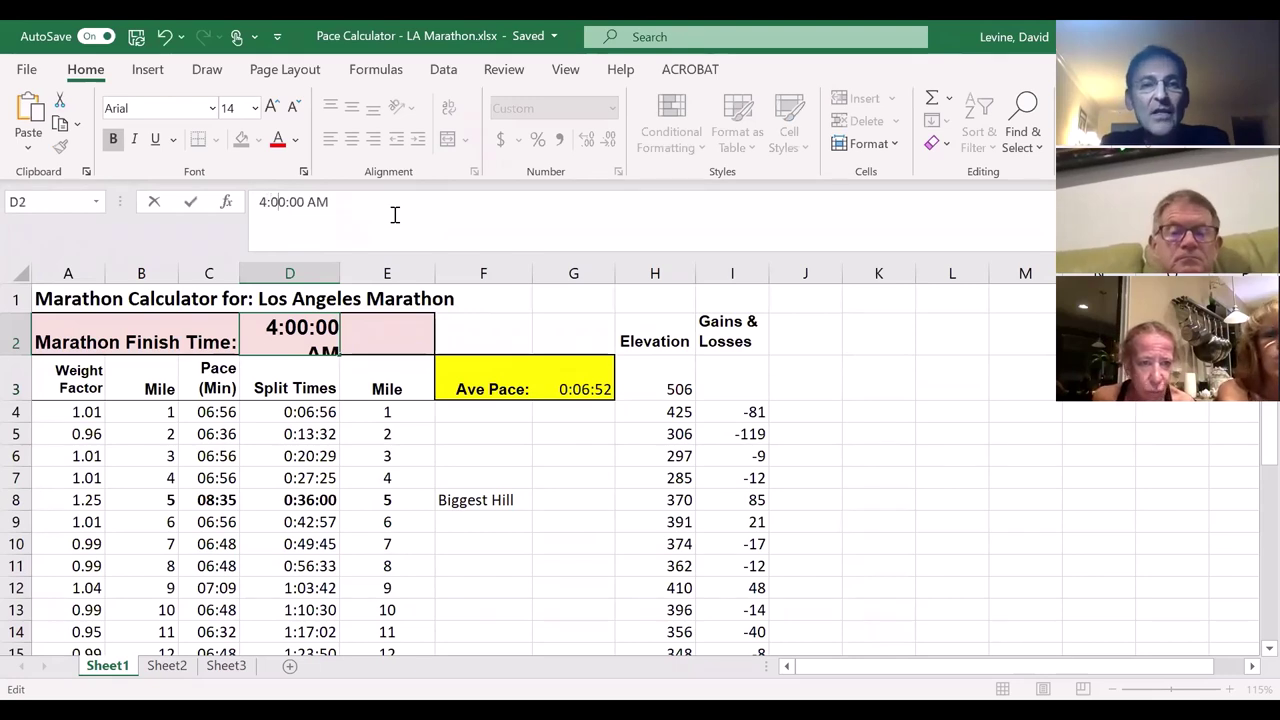
pyautogui.press('BackSpace')
pyautogui.write('3')
pyautogui.press('Return')
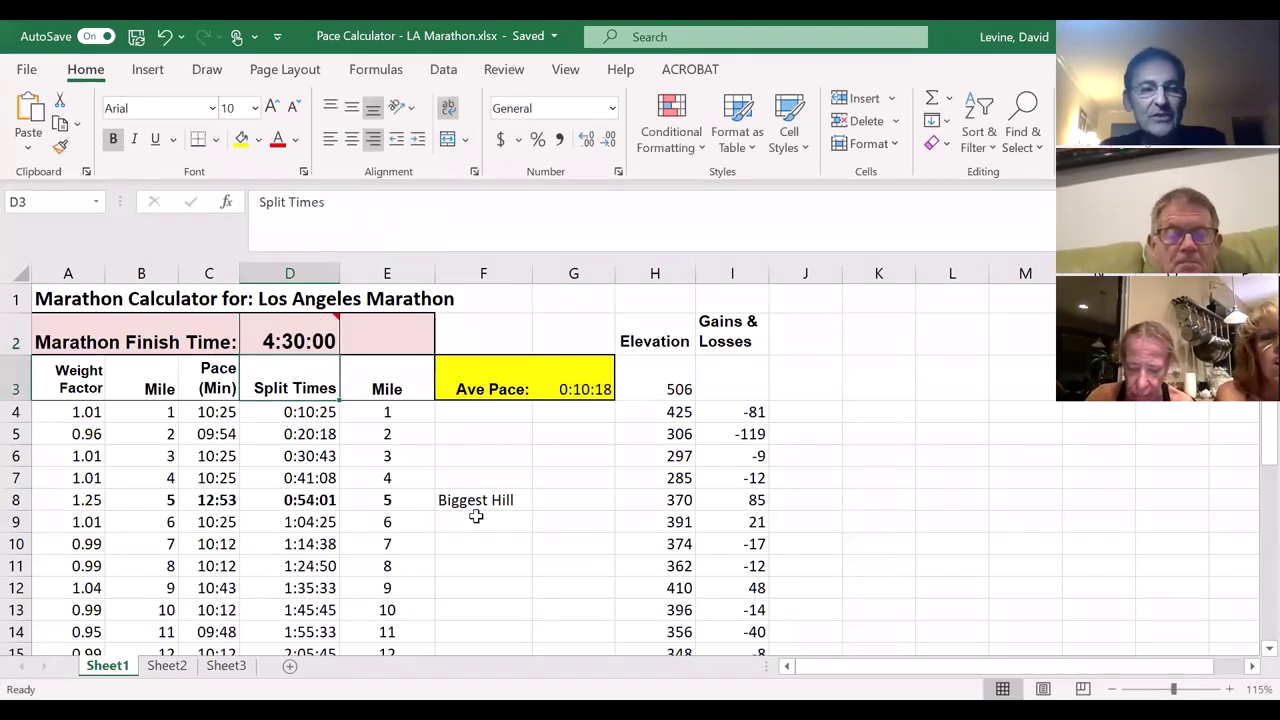
# Examine the paces, split times and elevation changes for the later miles, down to the 26.2-mile finish.
pyautogui.moveTo(270, 342)
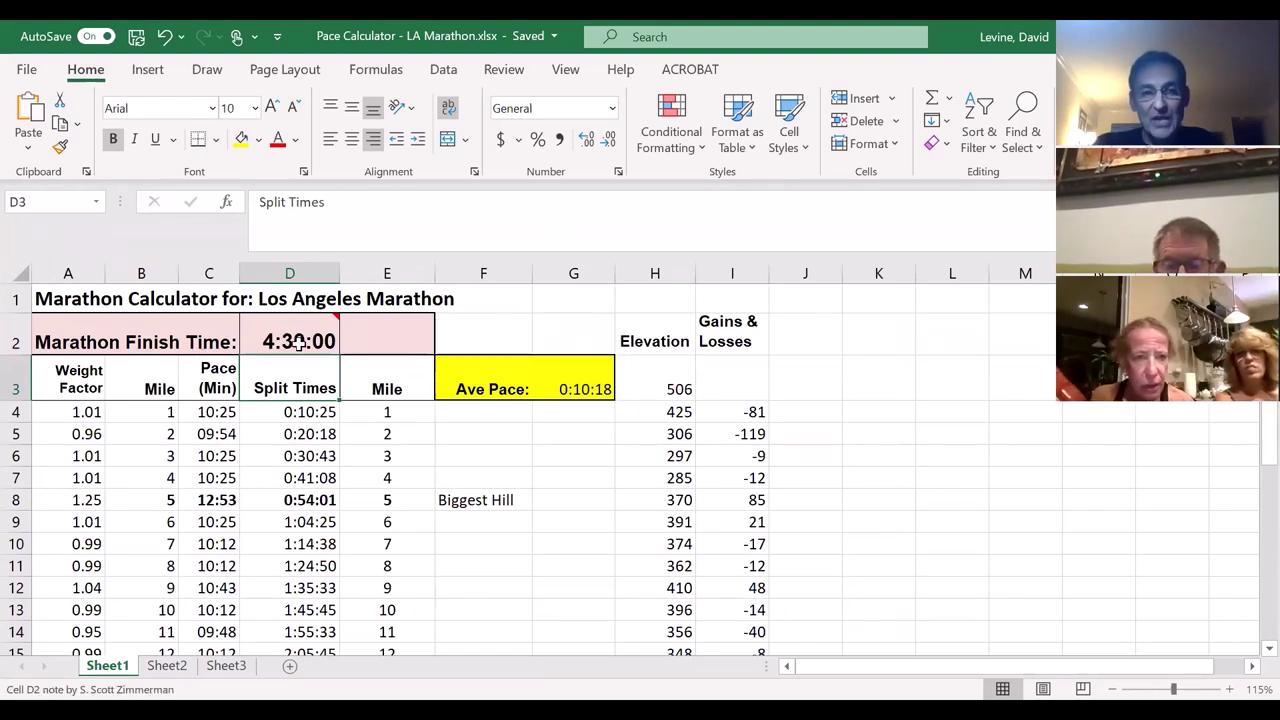
pyautogui.moveTo(496, 592)
pyautogui.mouseDown()
pyautogui.moveTo(500, 494)
pyautogui.moveTo(505, 580)
pyautogui.moveTo(505, 568)
pyautogui.mouseUp()
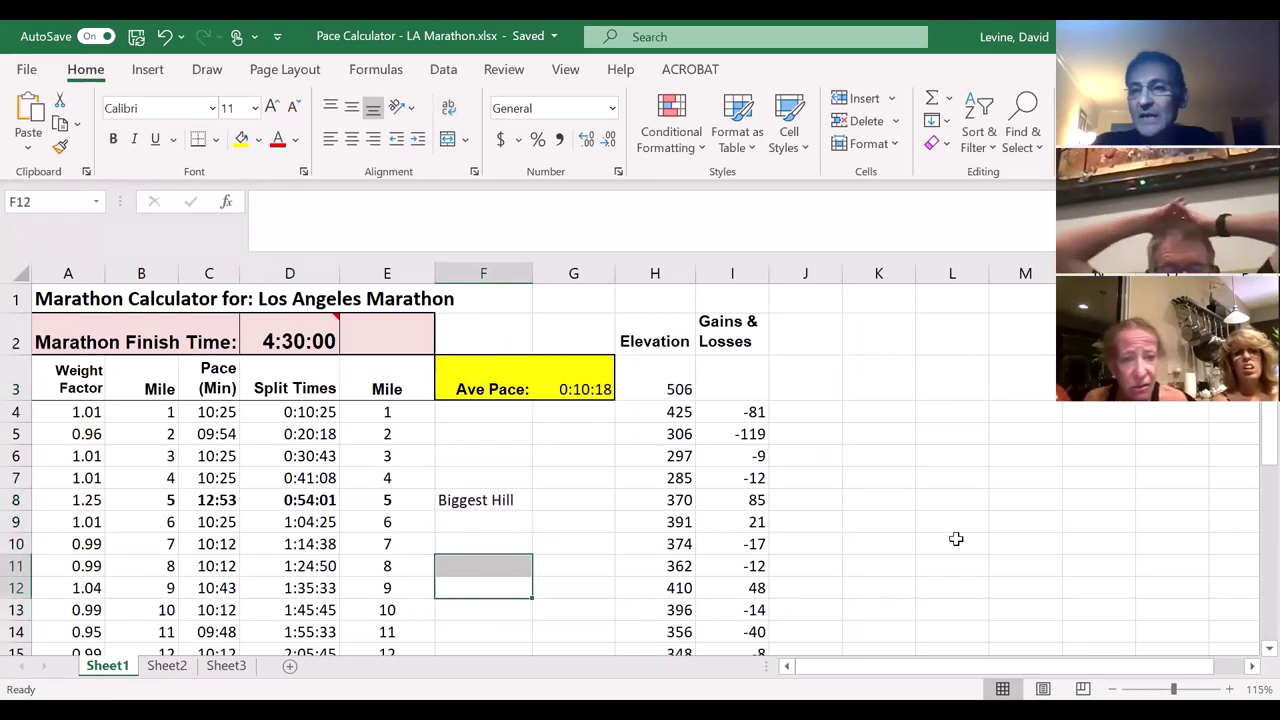
pyautogui.scroll(-4, 1249, 457)
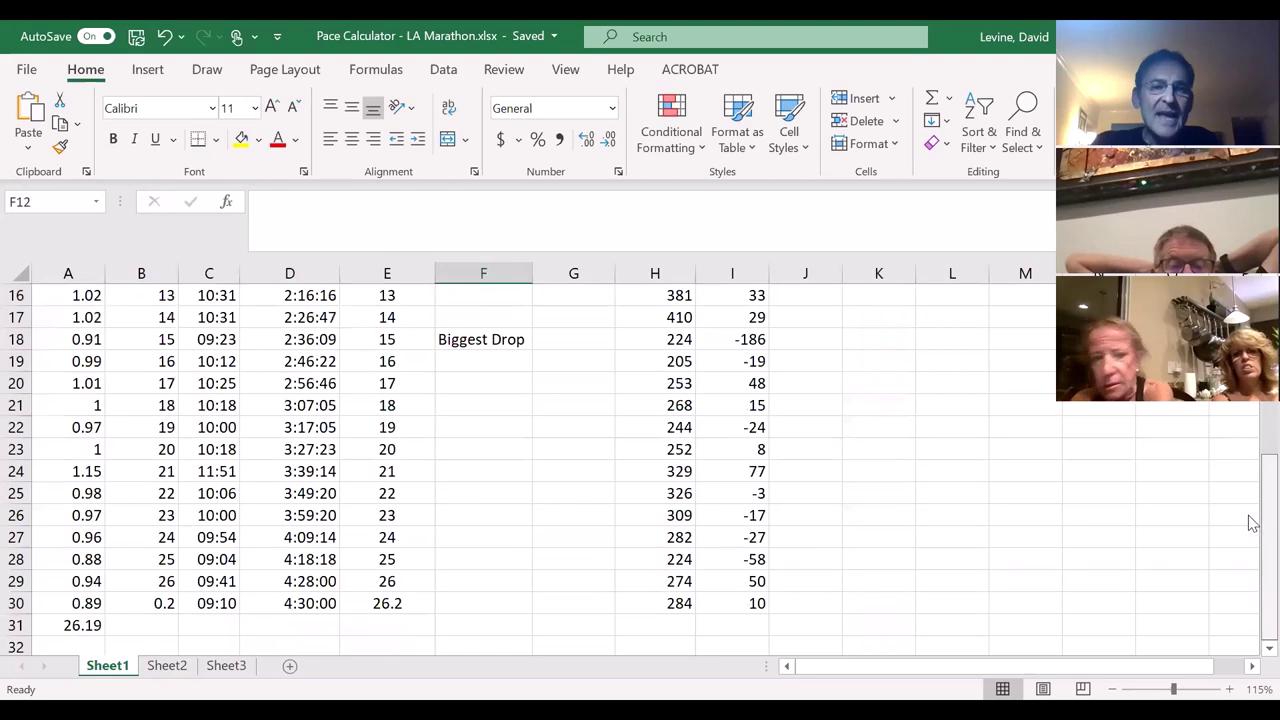
pyautogui.scroll(1, 1250, 515)
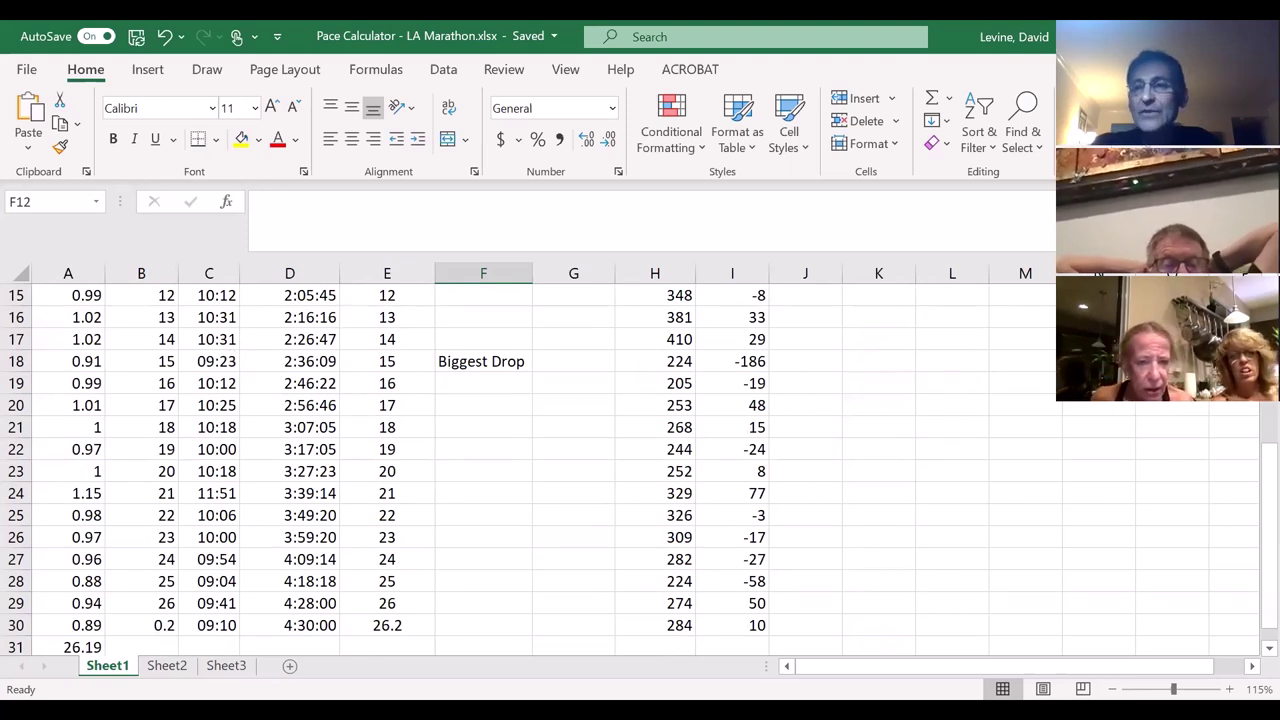
pyautogui.click(259, 201)
pyautogui.click(259, 215)
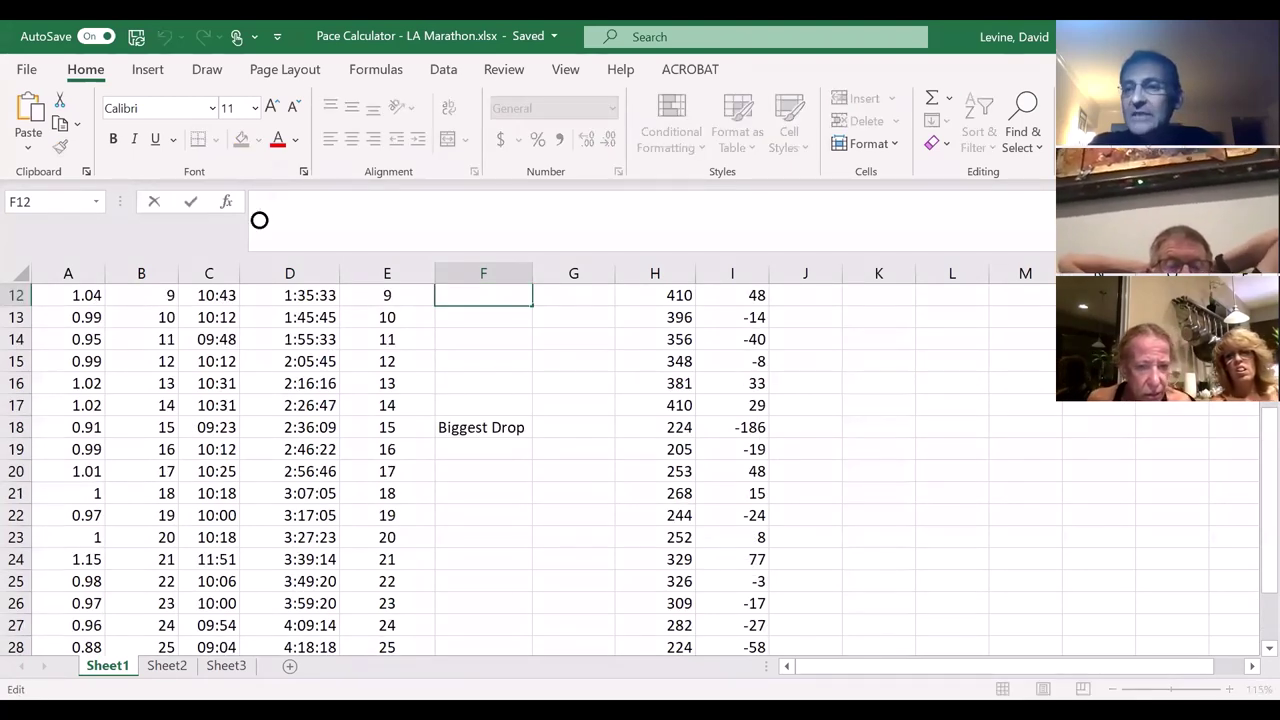
pyautogui.moveTo(1268, 470); pyautogui.dragTo(1252, 441)
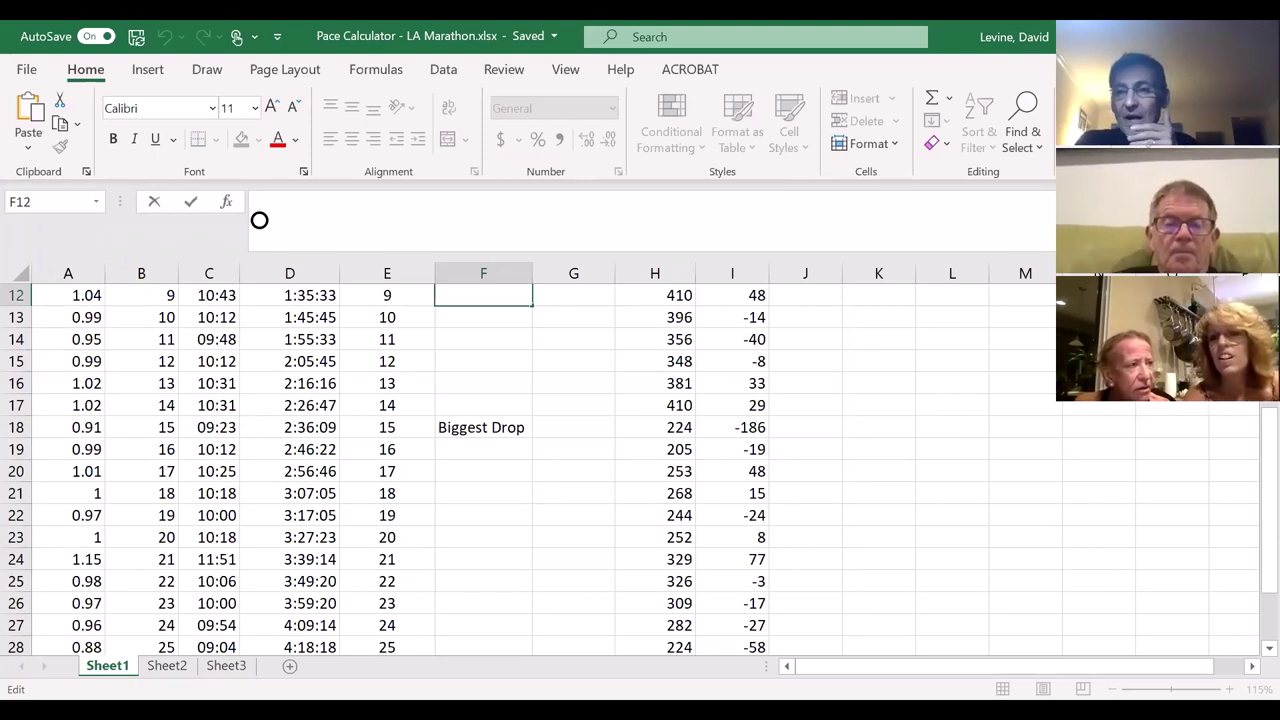
pyautogui.moveTo(1253, 447); pyautogui.dragTo(1253, 545)
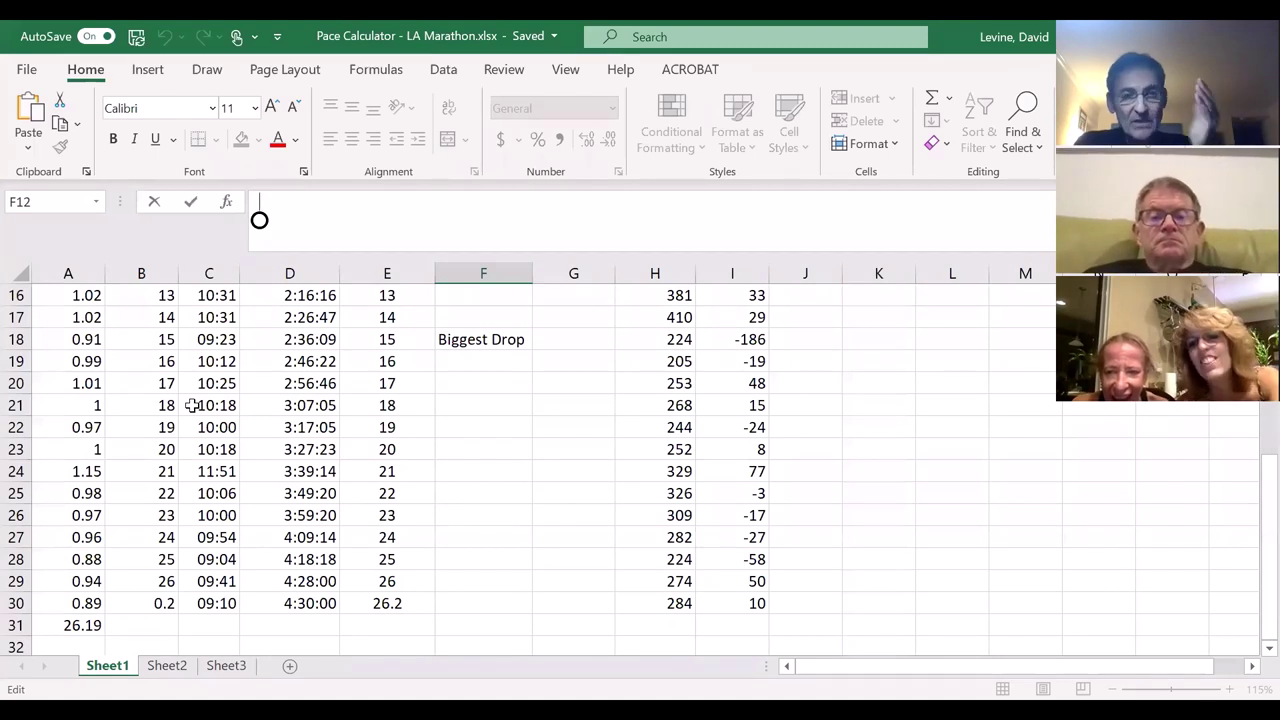
# Highlight the mile 18 and mile 25 rows and the mile 26 pace and split time to compare them.
pyautogui.moveTo(177, 402); pyautogui.dragTo(470, 407)
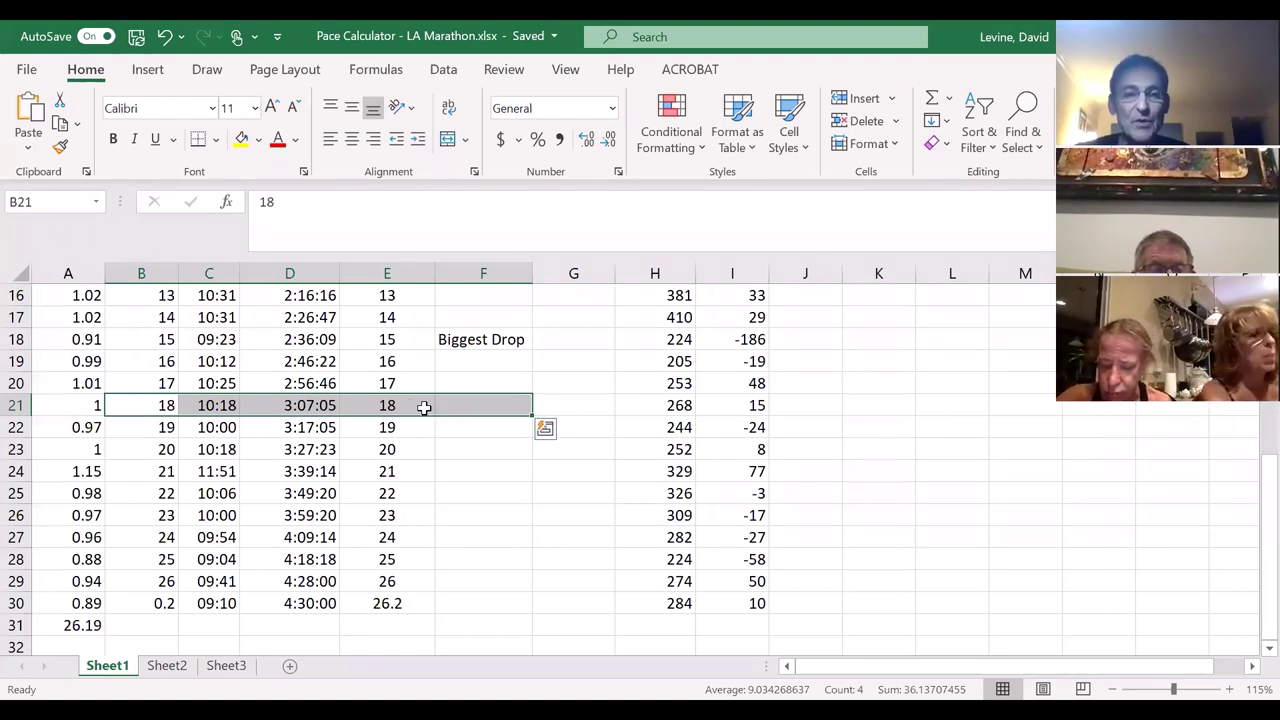
pyautogui.click(462, 404)
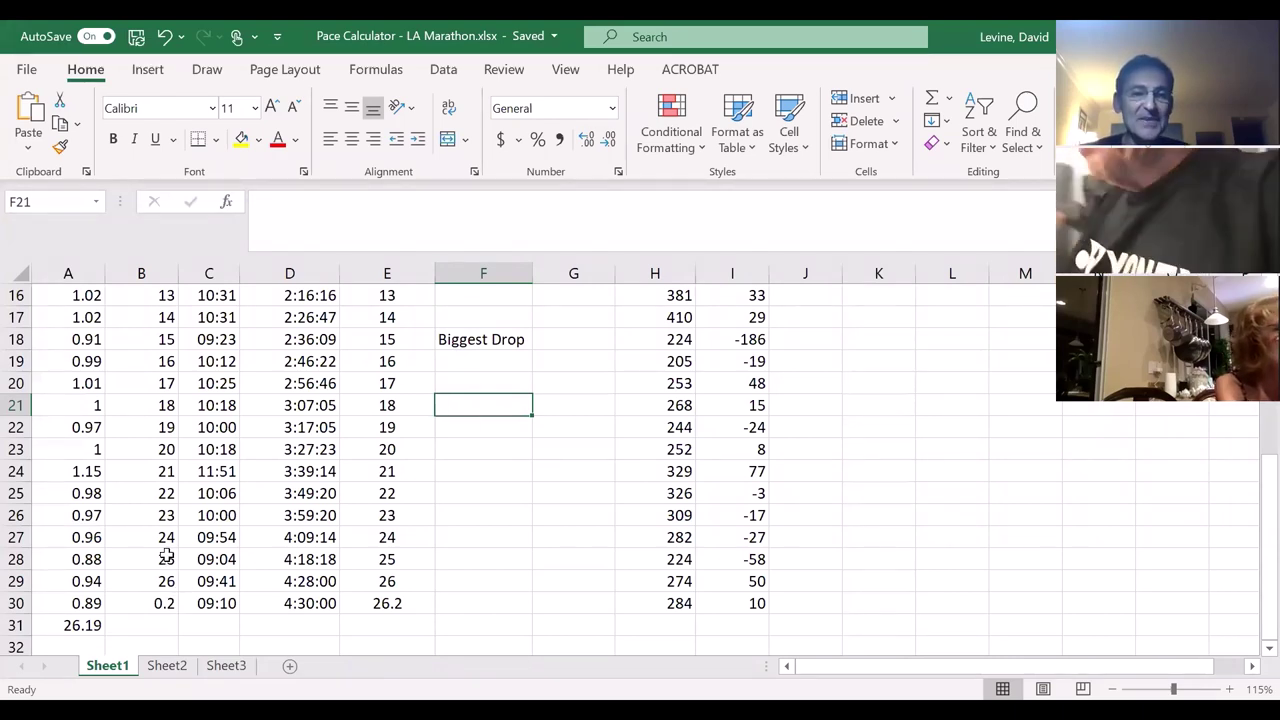
pyautogui.moveTo(166, 557); pyautogui.dragTo(424, 554)
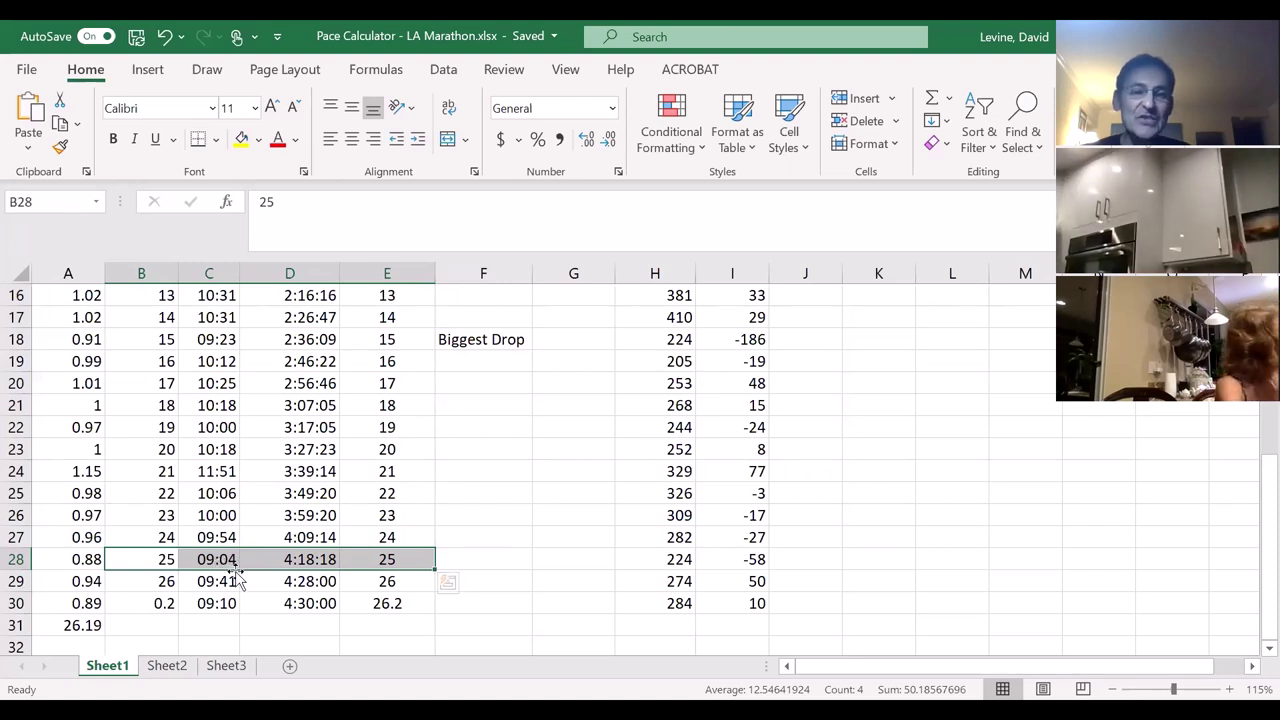
pyautogui.moveTo(190, 583); pyautogui.dragTo(249, 583)
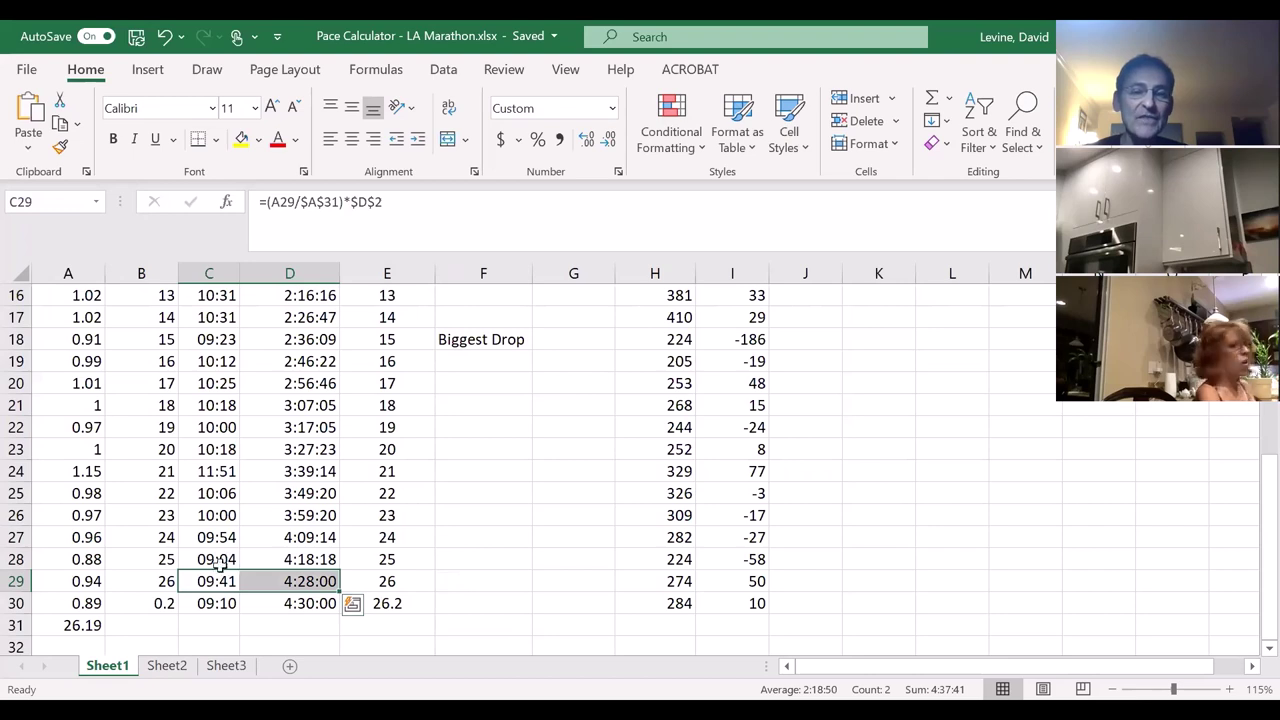